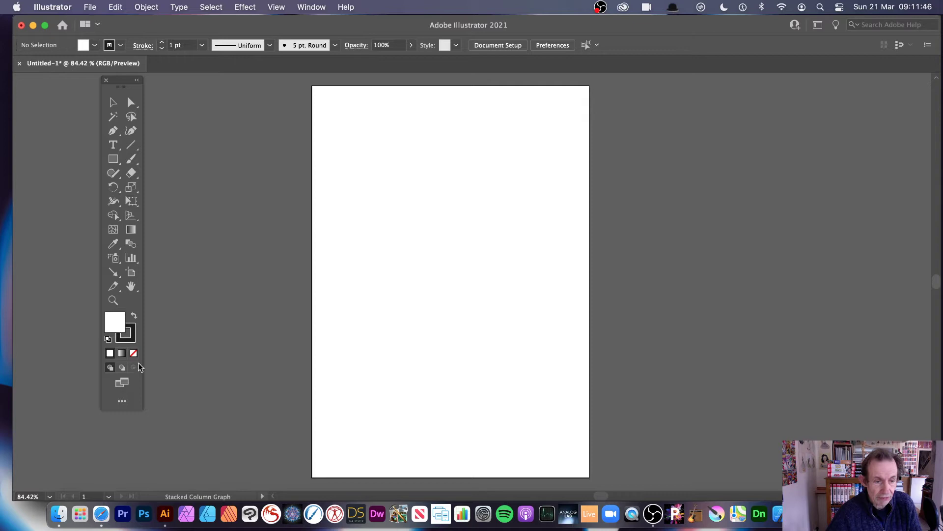
Step: Remove the Column Graph tool group from the toolbar into the All Tools drawer and scroll to the graph tools
left_click(122, 402)
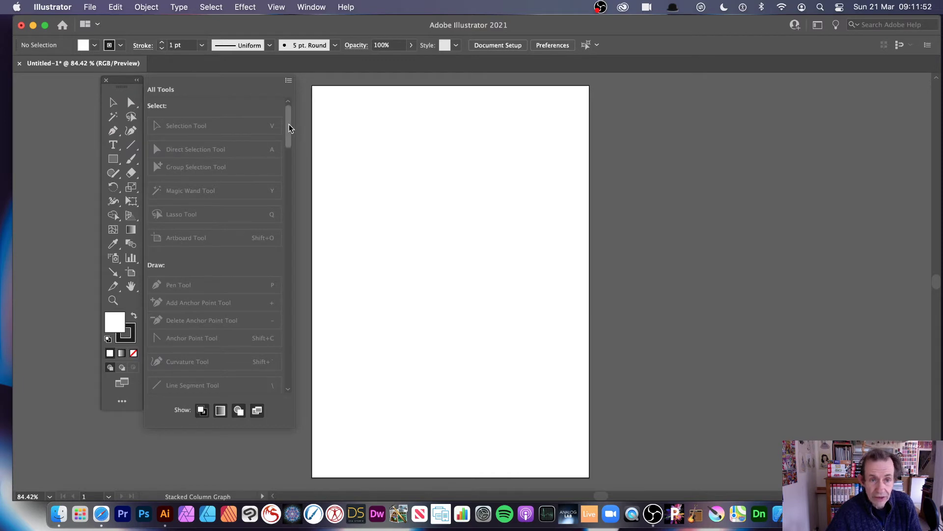
mouse_move(289, 133)
left_mouse_down()
mouse_move(283, 378)
mouse_move(274, 120)
left_mouse_up()
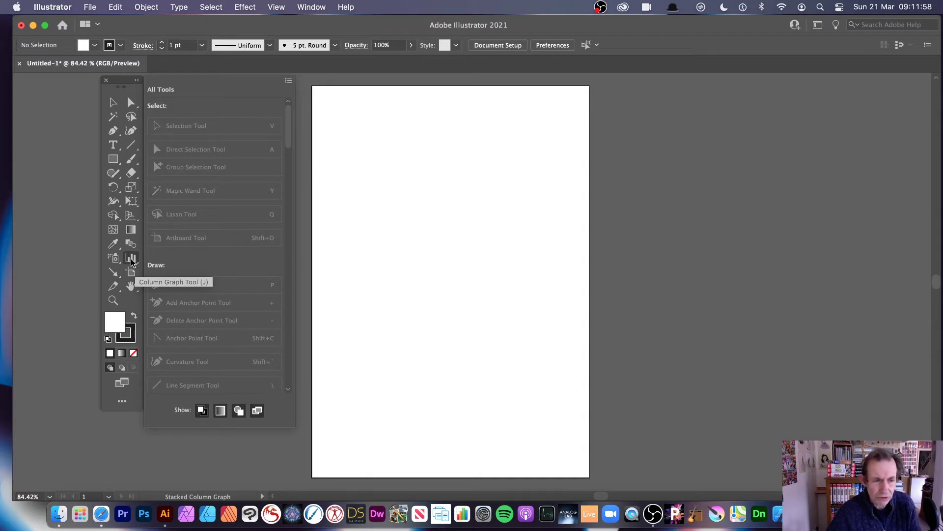
left_click_drag(132, 260, 190, 263)
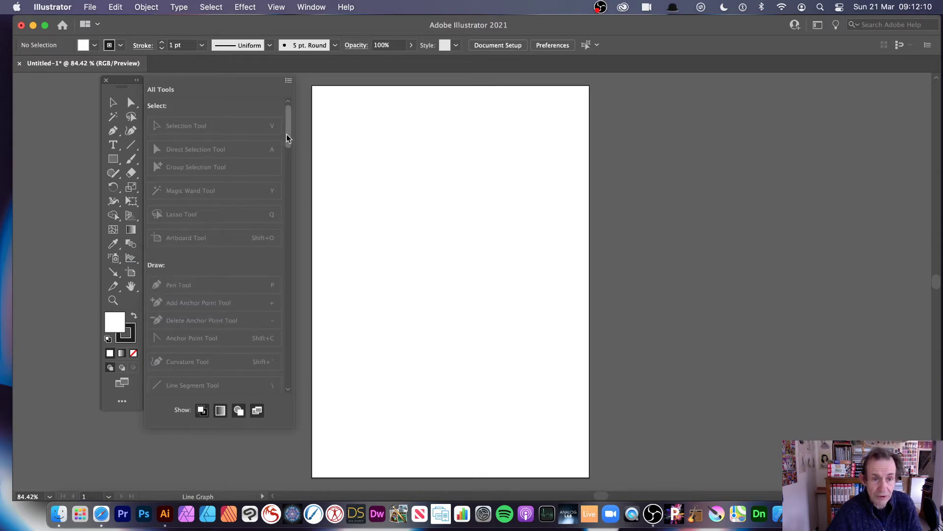
scroll(289, 137, "down", 1)
left_click_drag(288, 138, 283, 235)
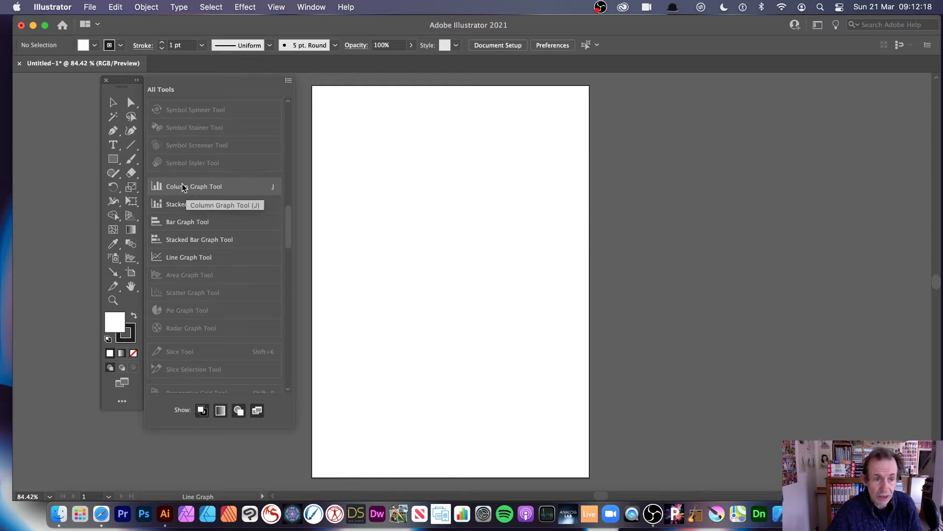
Step: Add the Column, Stacked Column, Bar, Stacked Bar and Line Graph tools back as separate toolbar slots
left_click(129, 402)
left_click(125, 401)
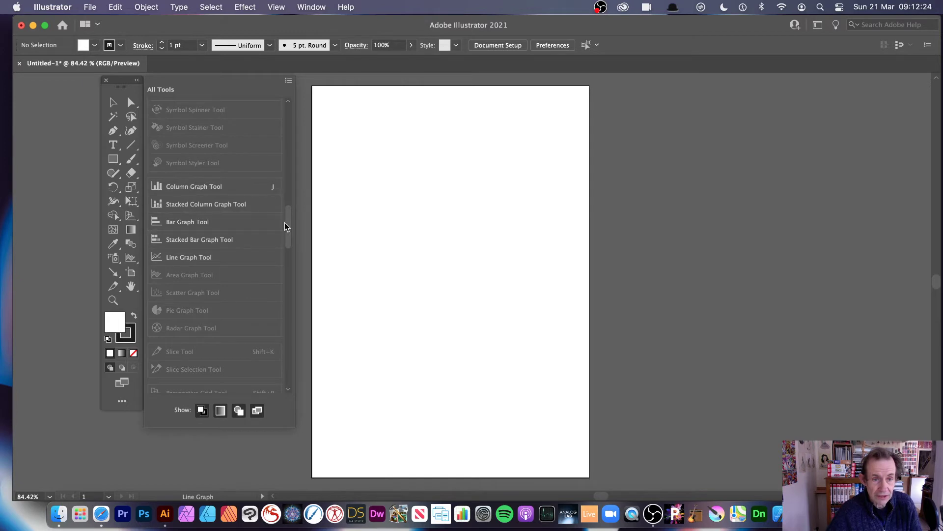
mouse_move(289, 228)
left_mouse_down()
mouse_move(285, 126)
mouse_move(271, 332)
mouse_move(287, 300)
mouse_move(289, 188)
left_mouse_up()
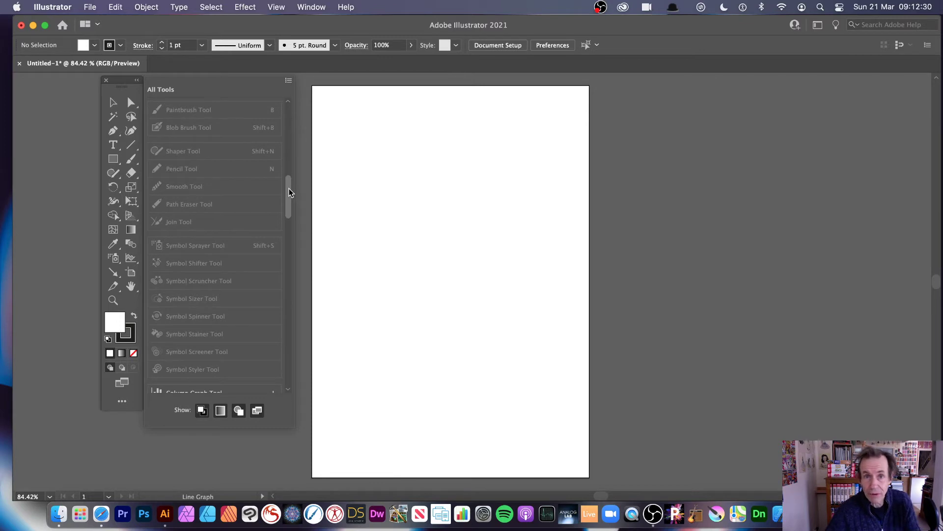
left_click_drag(289, 188, 290, 213)
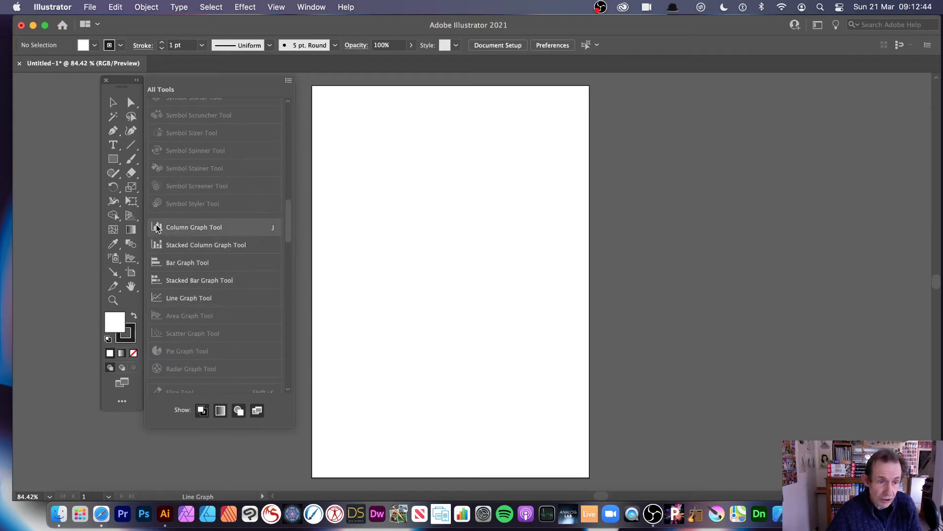
left_click_drag(157, 228, 131, 302)
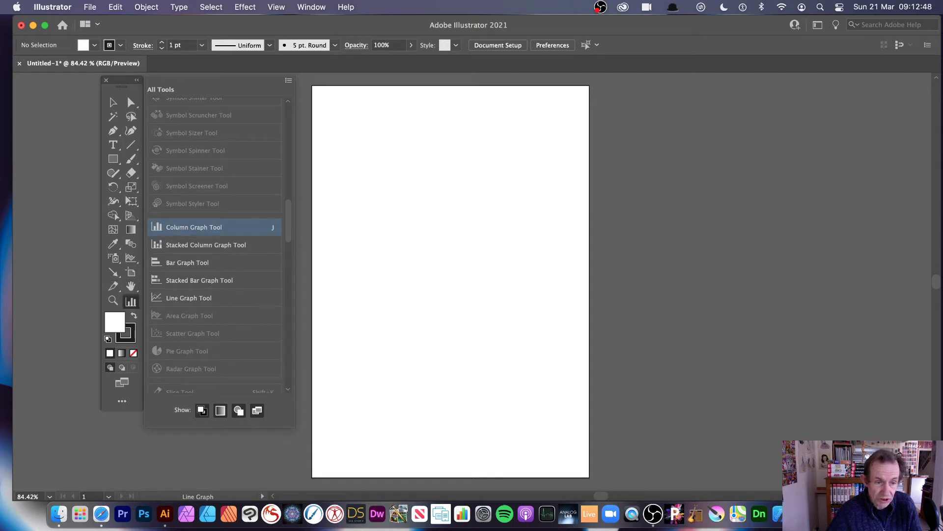
left_click_drag(162, 245, 130, 314)
left_click_drag(184, 264, 131, 315)
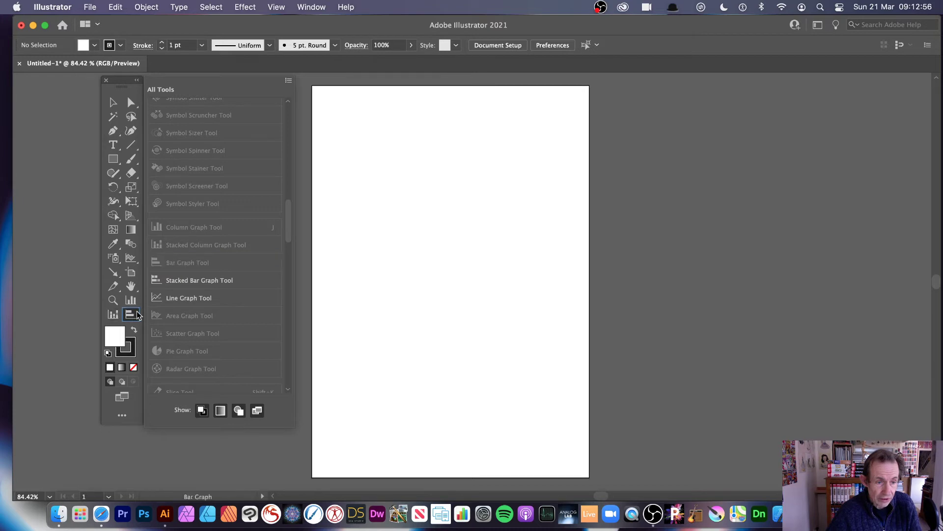
left_click_drag(179, 280, 133, 312)
left_click_drag(186, 299, 114, 328)
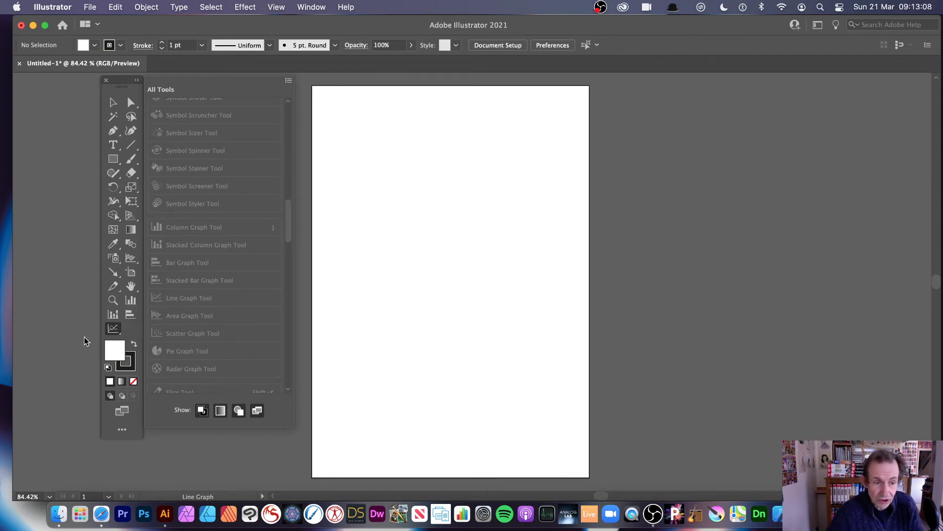
Step: Move the Gradient tool to a lower toolbar slot and inspect the AB Line Tool variants
left_click_drag(130, 229, 128, 272)
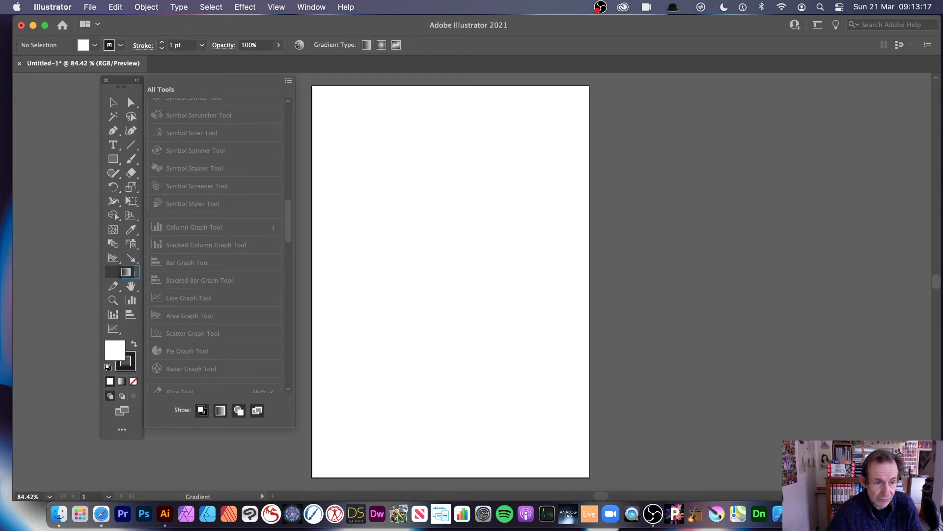
left_click(133, 259)
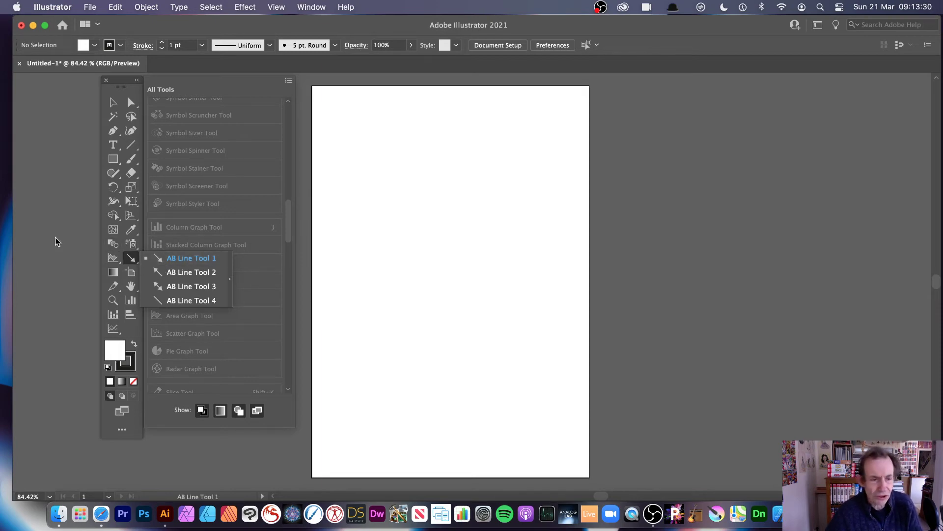
left_click(72, 246)
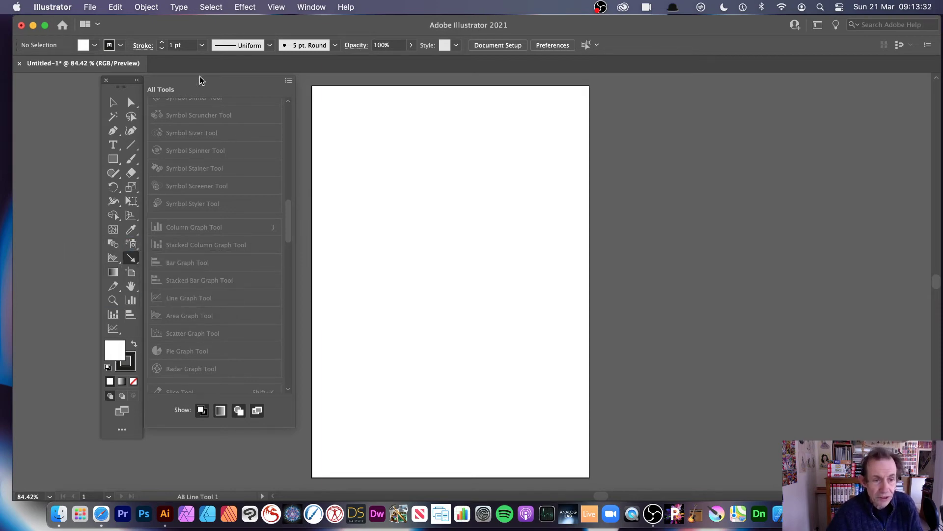
mouse_move(292, 225)
left_mouse_down()
mouse_move(288, 346)
mouse_move(284, 227)
left_mouse_up()
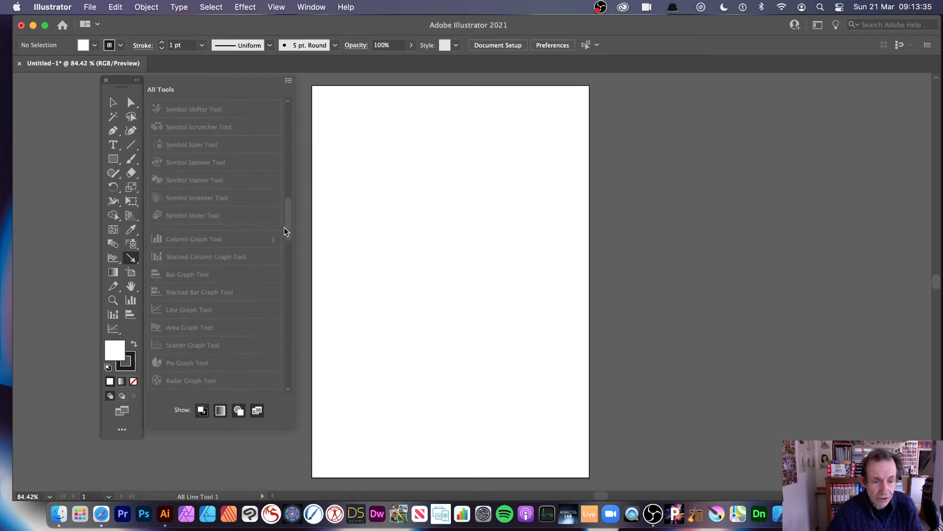
Step: Reset the toolbar to the default Advanced layout and pick the Selection tool
left_click(288, 80)
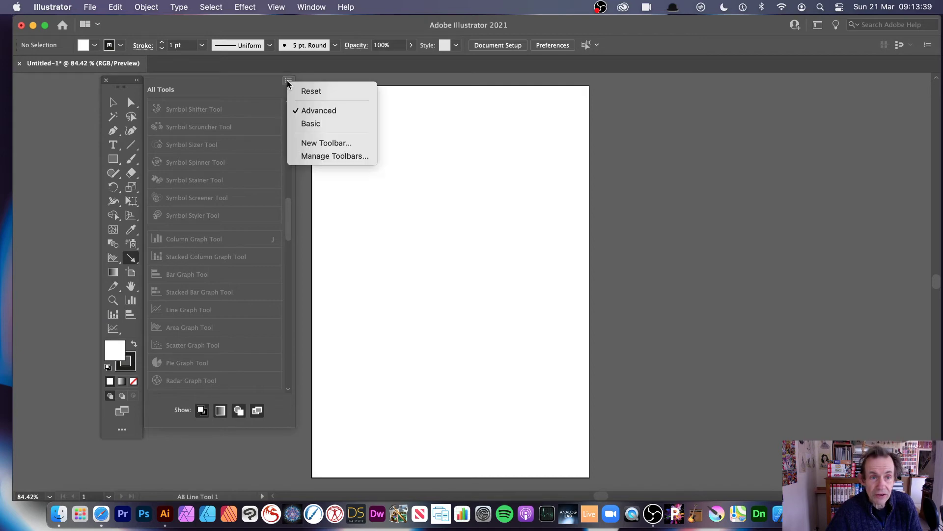
left_click(322, 92)
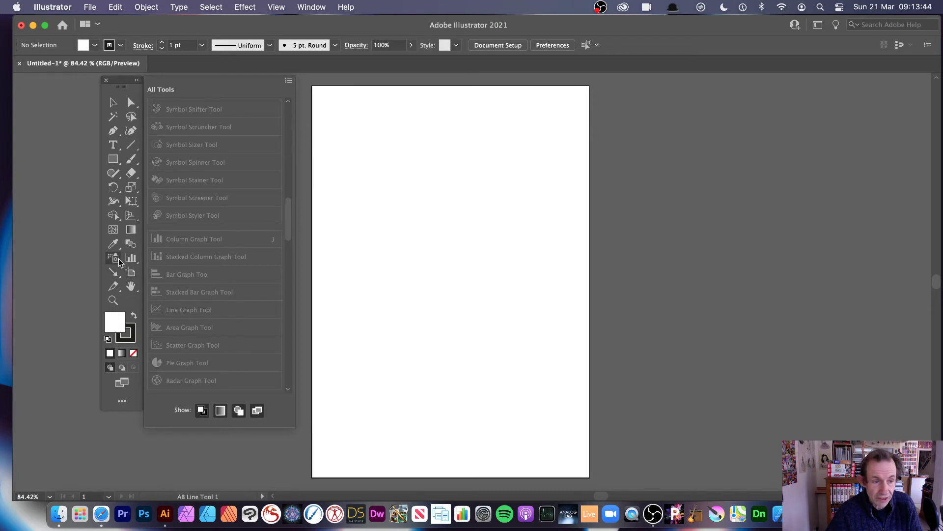
left_click(113, 102)
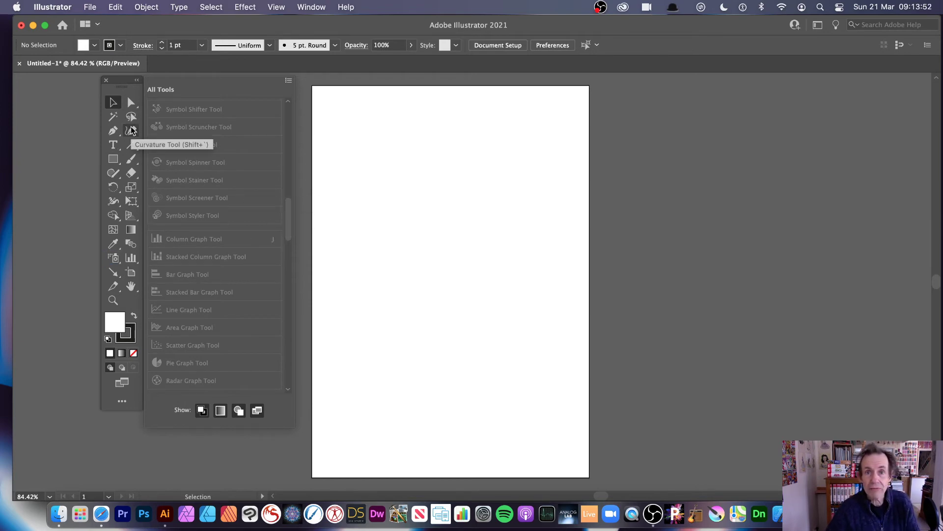
Step: Switch the toolbar to the Basic tool set and browse the extra tools in the All Tools drawer
left_click(288, 80)
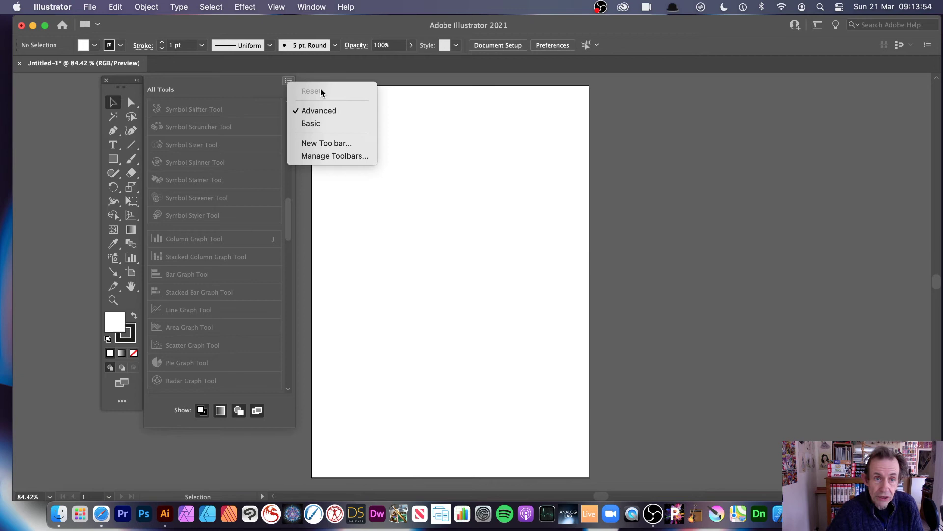
left_click(318, 123)
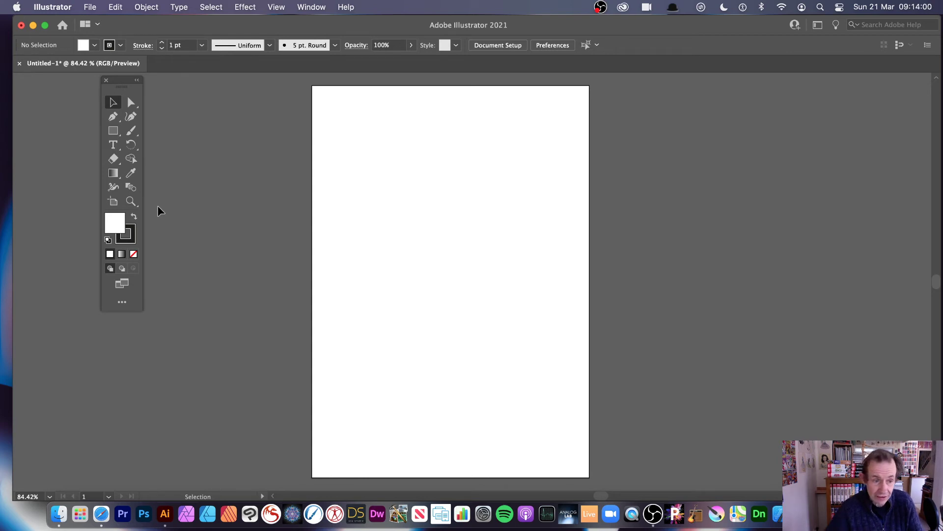
left_click(123, 306)
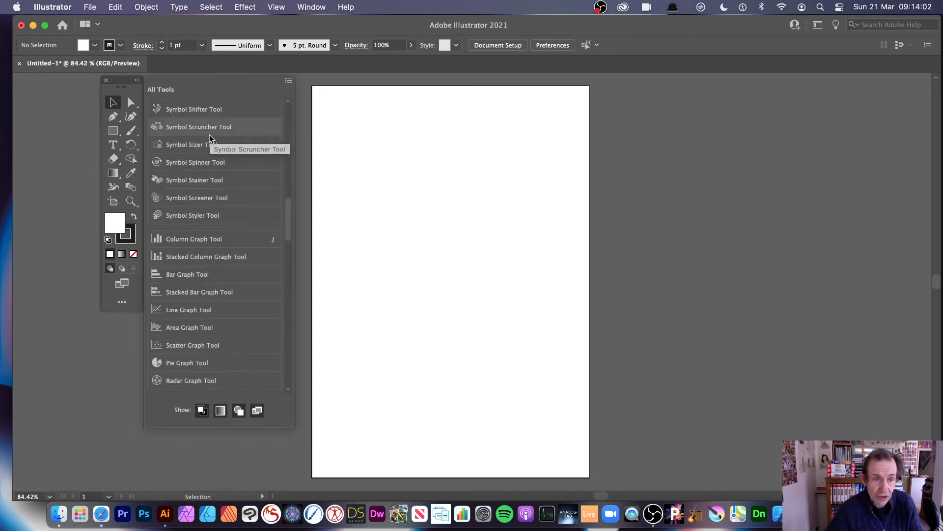
left_click_drag(288, 225, 281, 163)
scroll(281, 164, "down", 5)
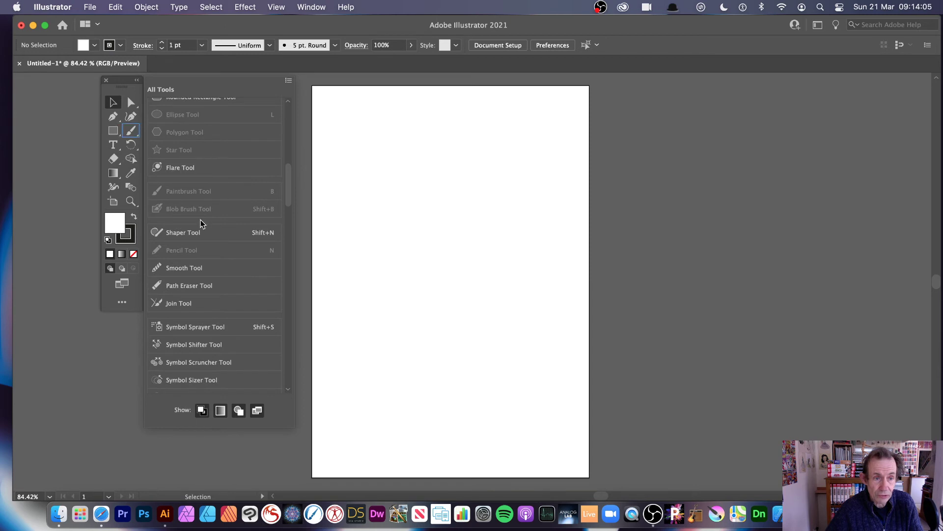
left_click_drag(289, 190, 286, 180)
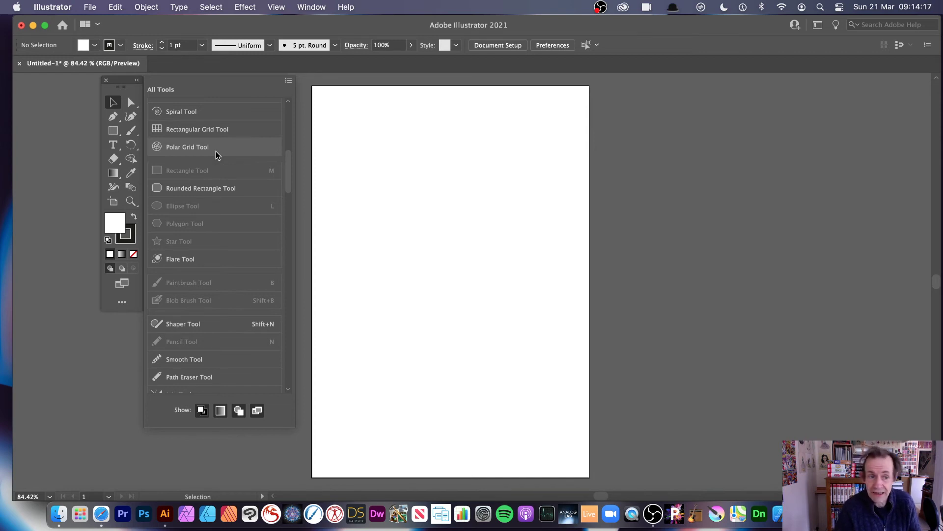
left_click(289, 82)
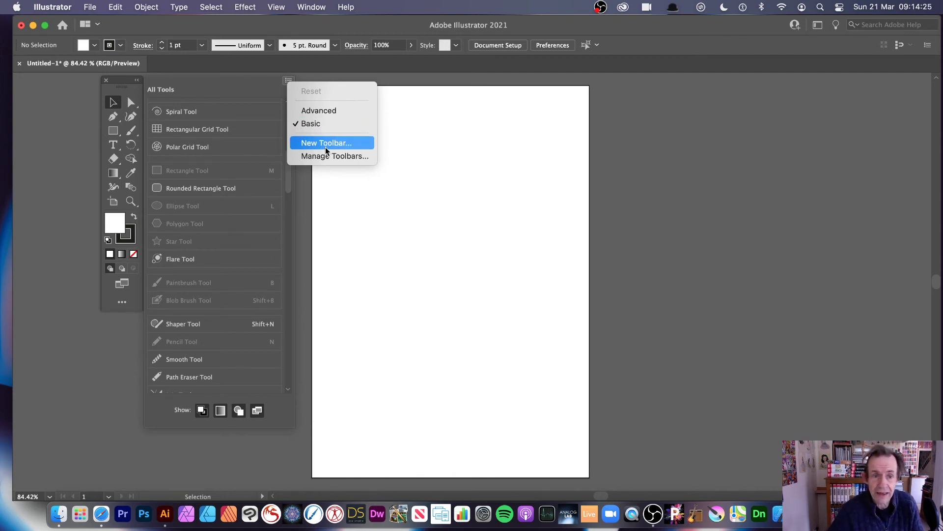
Step: Switch the toolbar to the Advanced set, then back to the Basic set
left_click(307, 111)
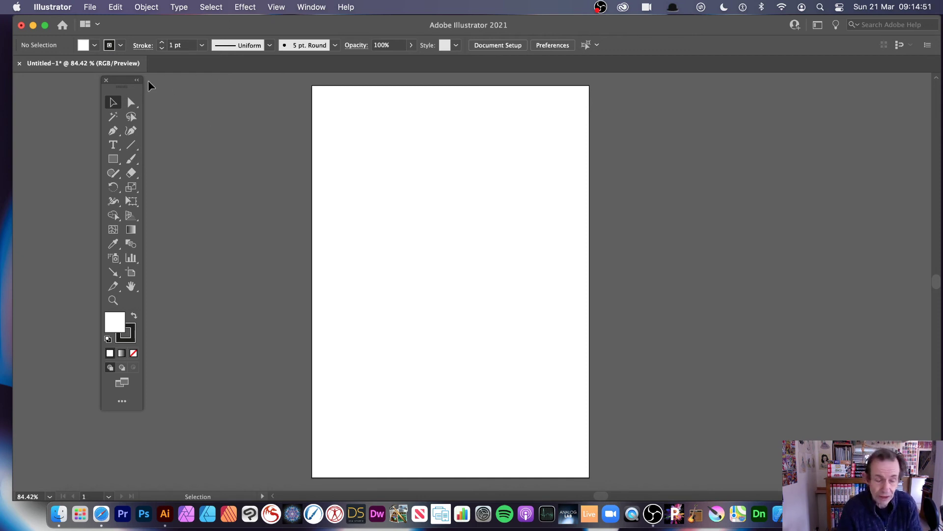
left_click(125, 403)
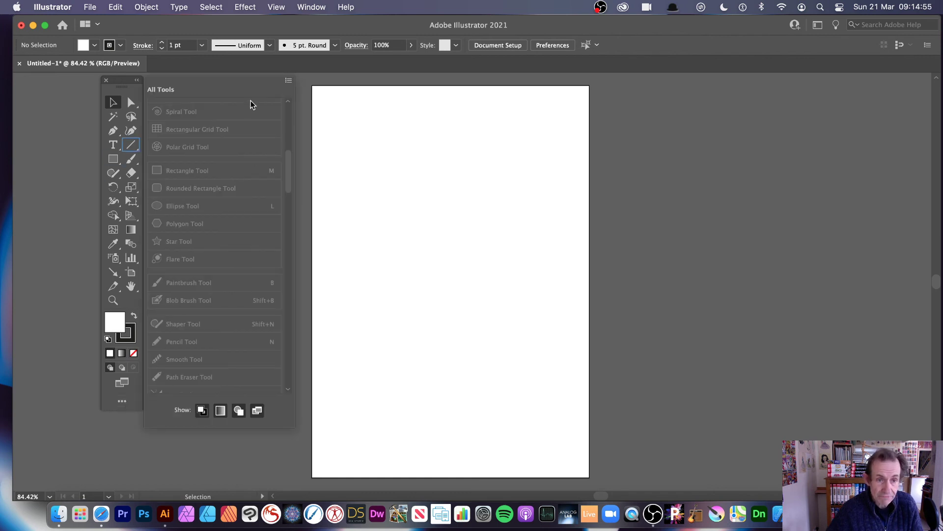
mouse_move(288, 172)
left_mouse_down()
mouse_move(285, 240)
mouse_move(304, 131)
left_mouse_up()
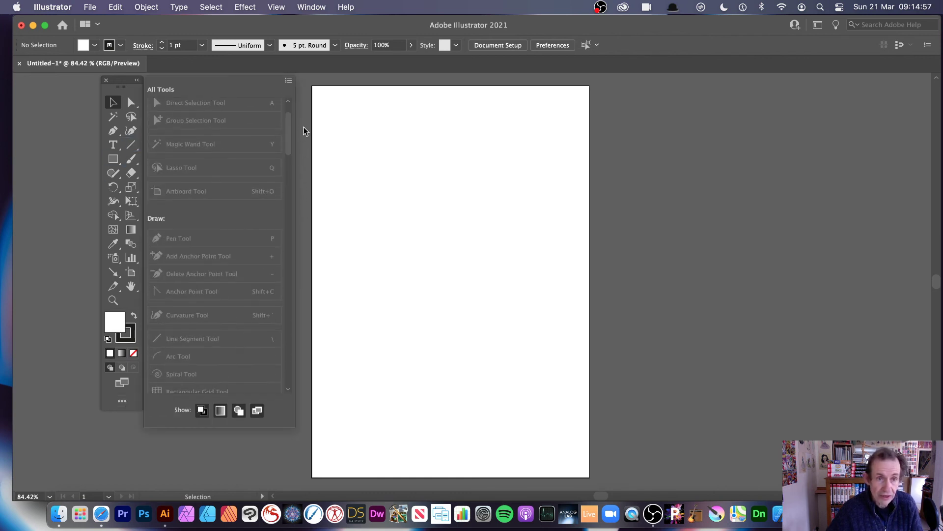
left_click(289, 80)
left_click(313, 125)
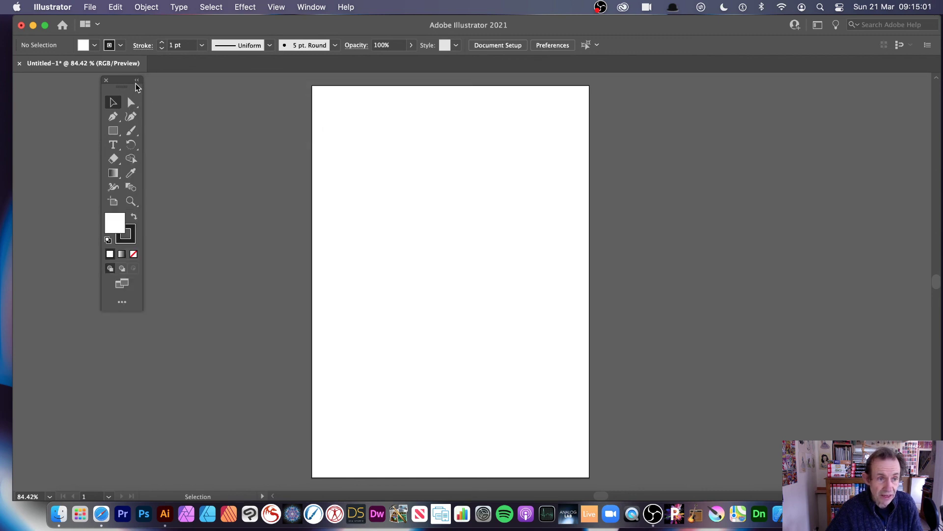
Step: Add the Arc Tool from the drawer's Draw section to the Basic toolbar, then pick the Pen tool
left_click(122, 302)
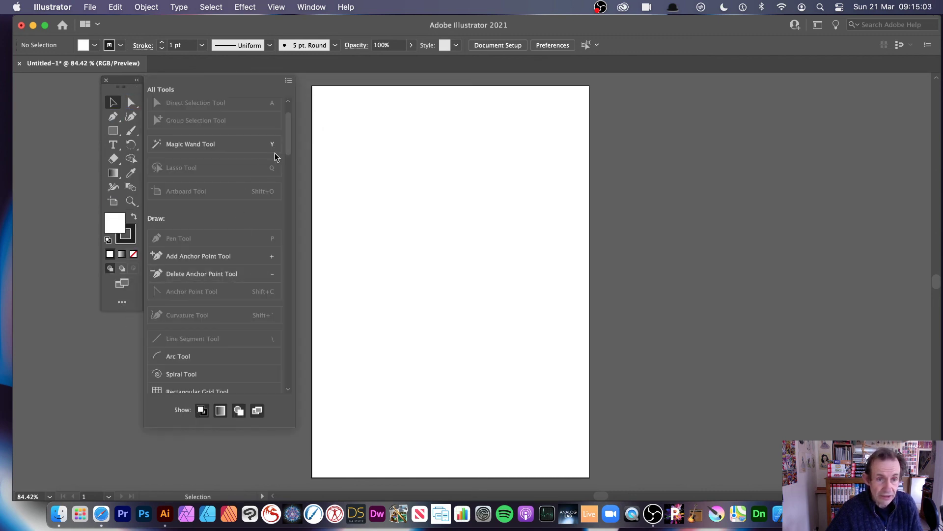
scroll(285, 148, "down", 3)
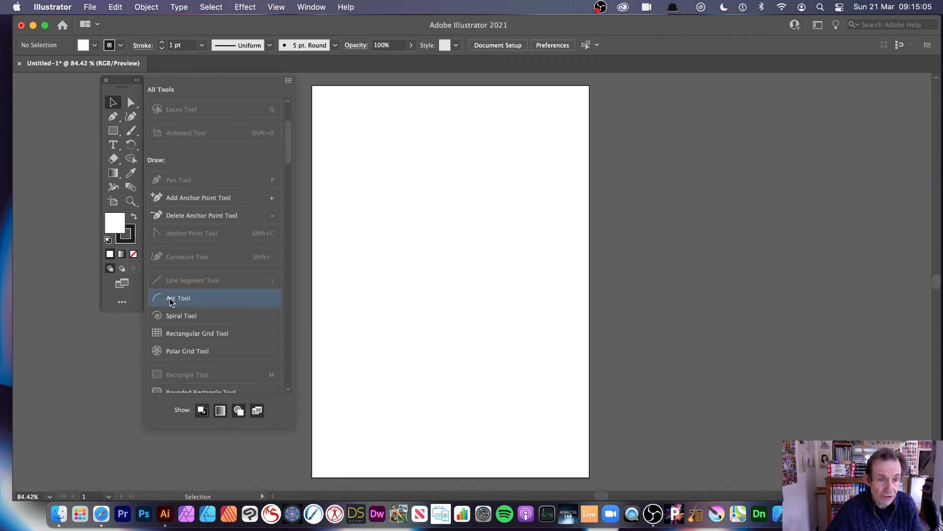
left_click_drag(170, 298, 130, 215)
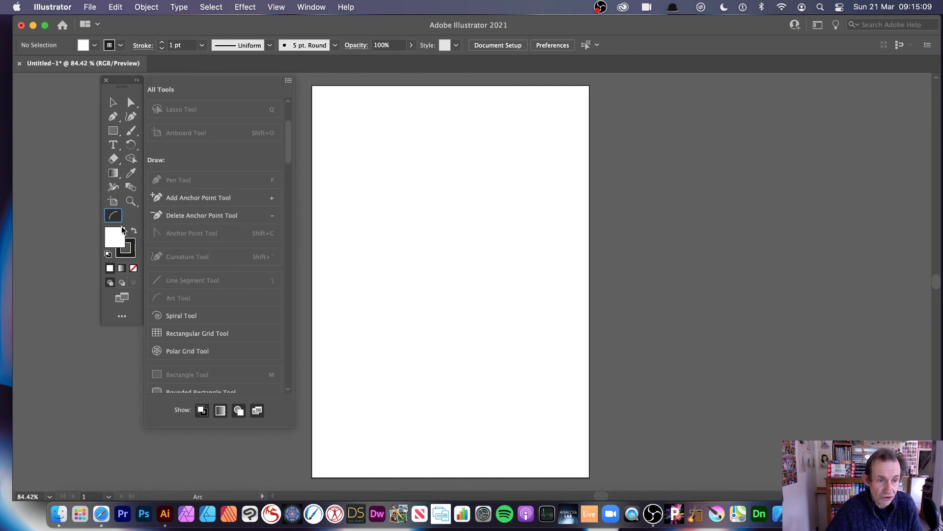
left_click(149, 181)
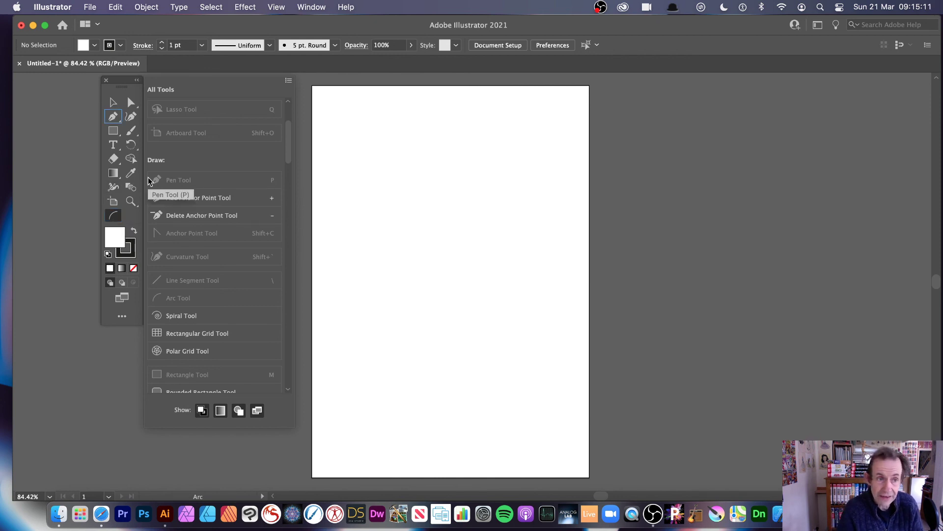